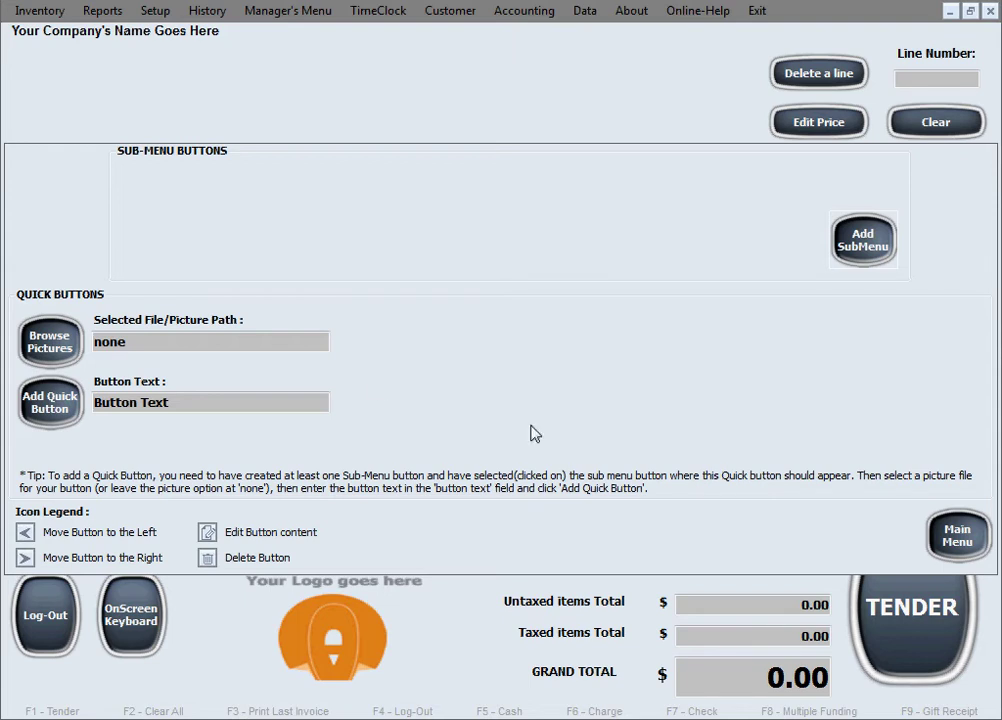
Step: Choose 7up.jpg from the drinks folder as the quick button picture
click(70, 356)
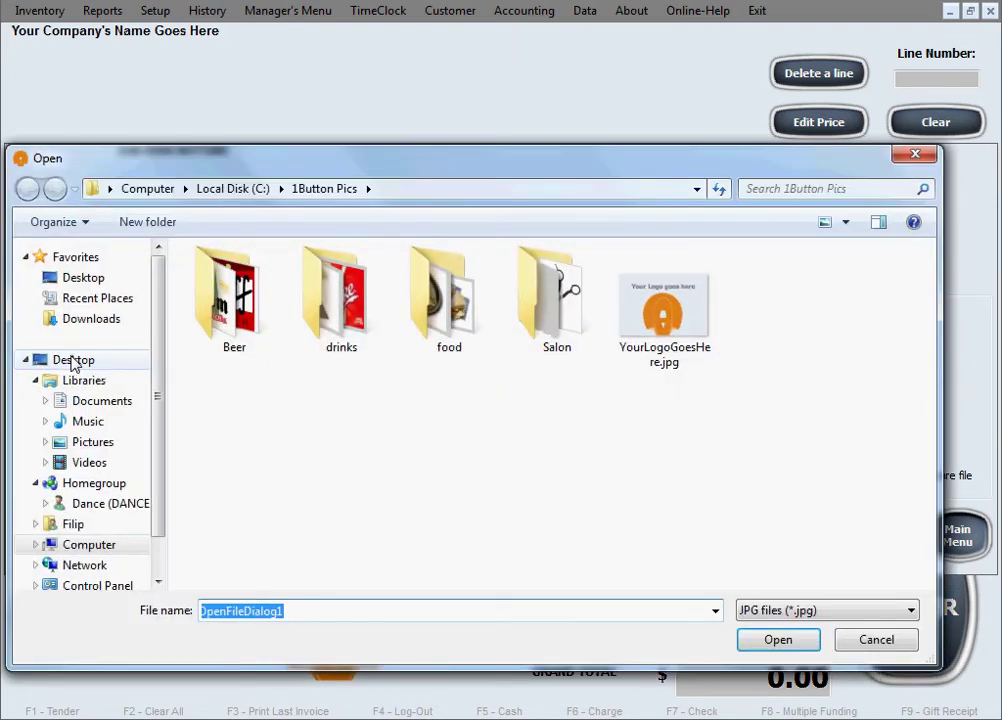
double_click(336, 345)
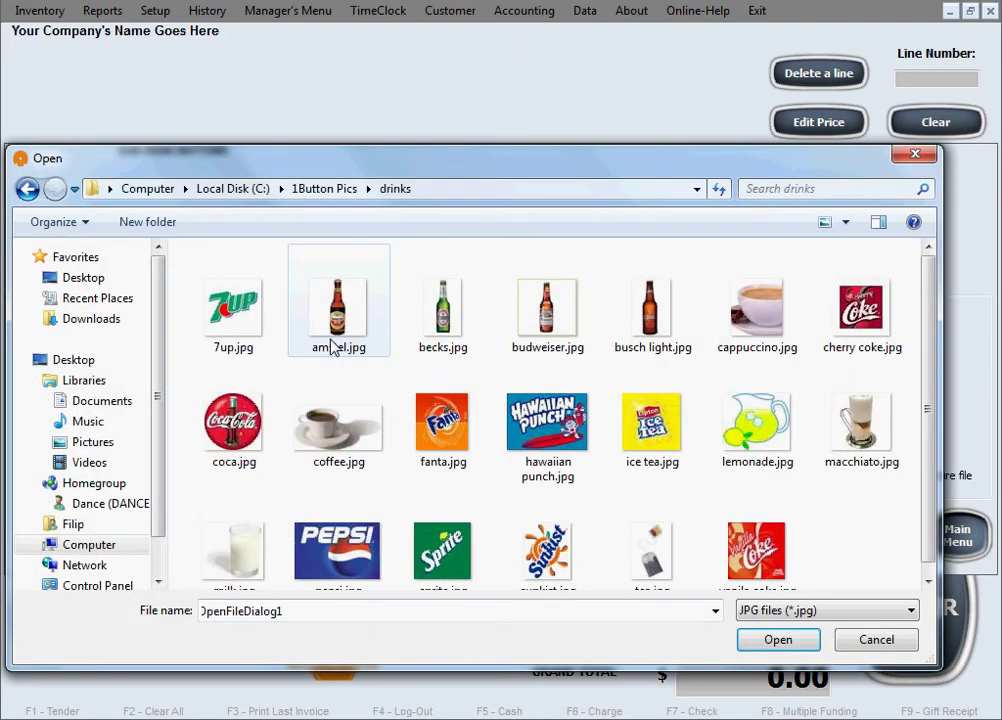
click(230, 305)
click(785, 645)
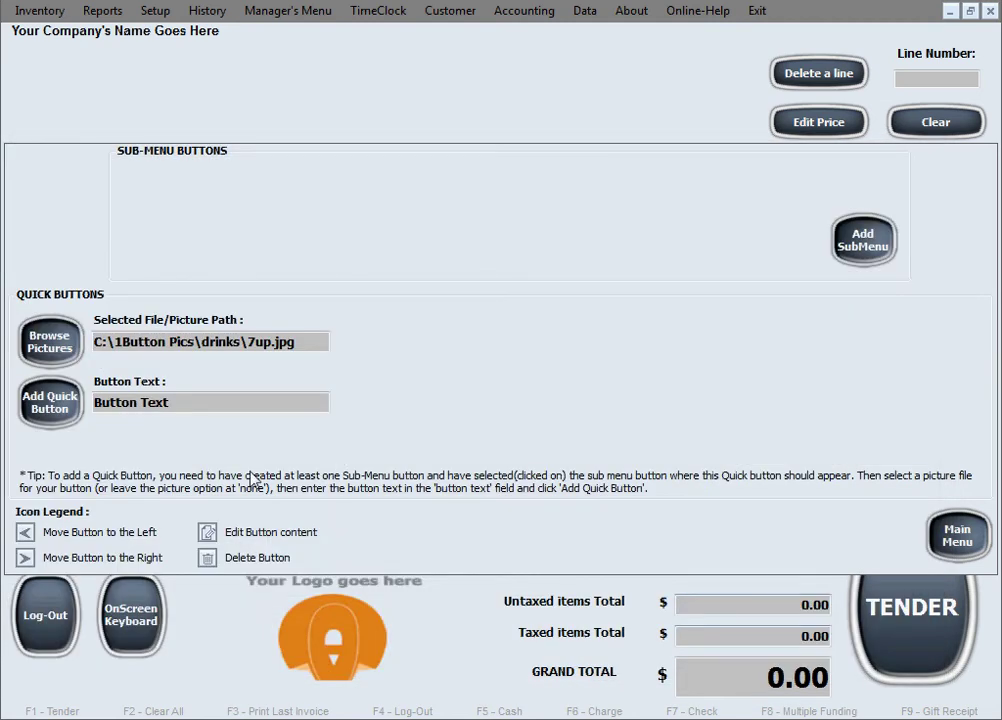
Step: Replace the button text with '7 UP' and try adding the quick button, which errors
drag(212, 404, 86, 404)
text(7 UP)
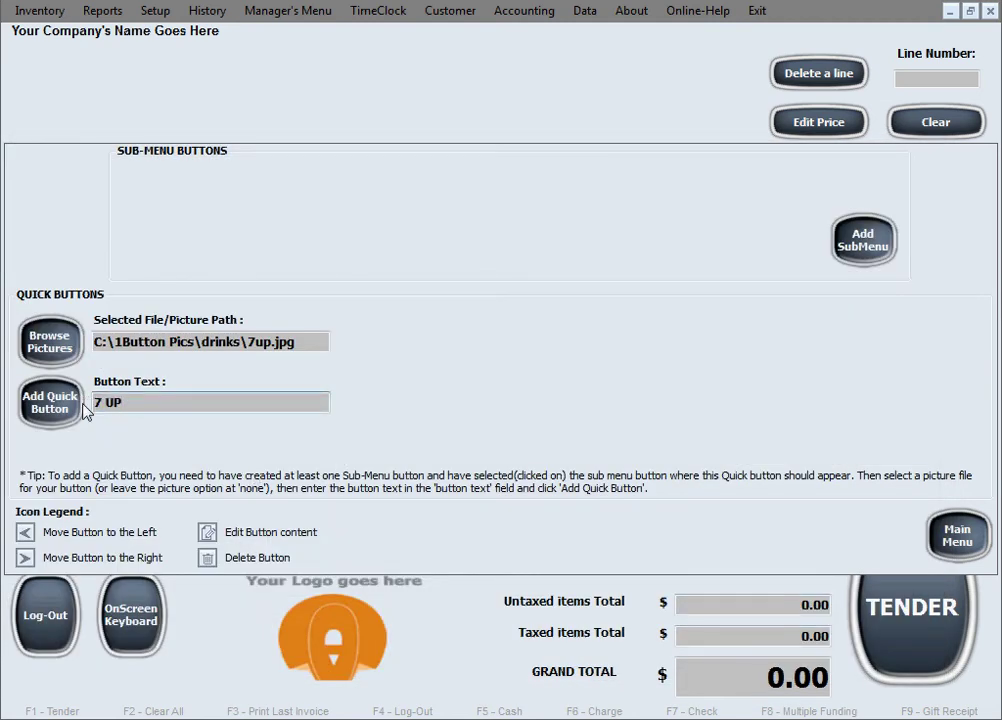
click(48, 402)
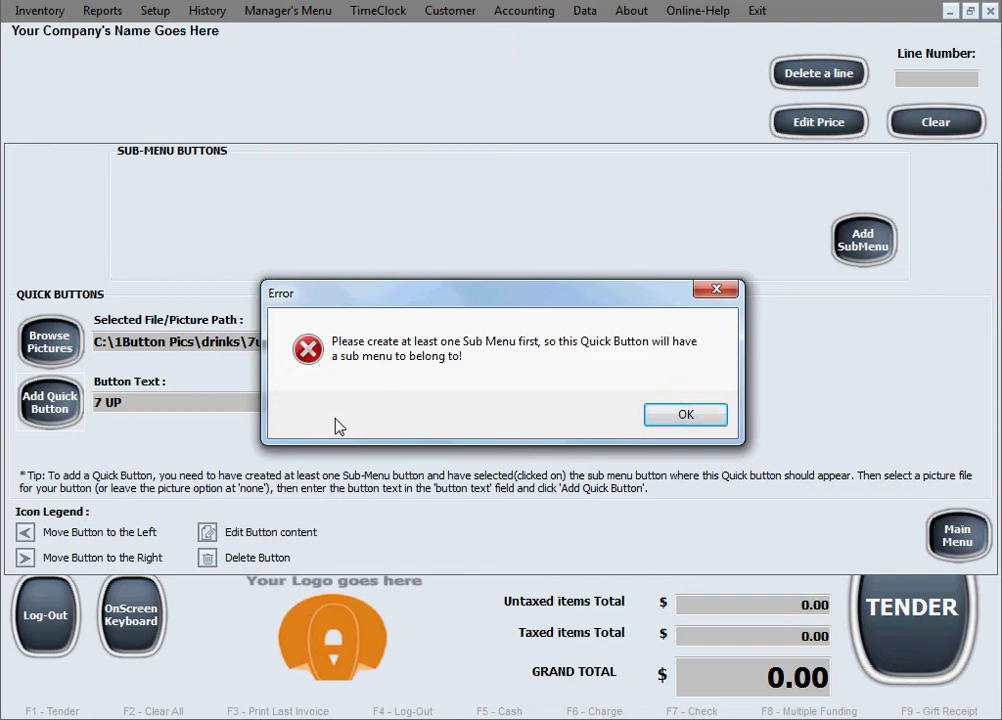
Step: Dismiss the missing sub-menu error and create a sub-menu named 'Soft Drinks'
click(711, 421)
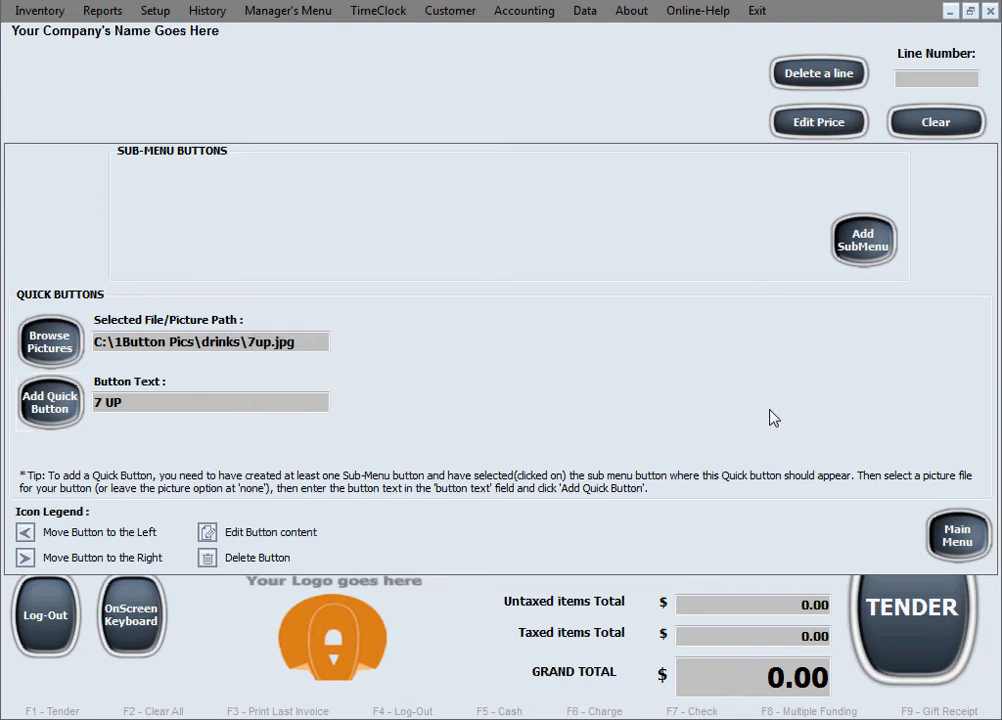
click(866, 252)
click(440, 398)
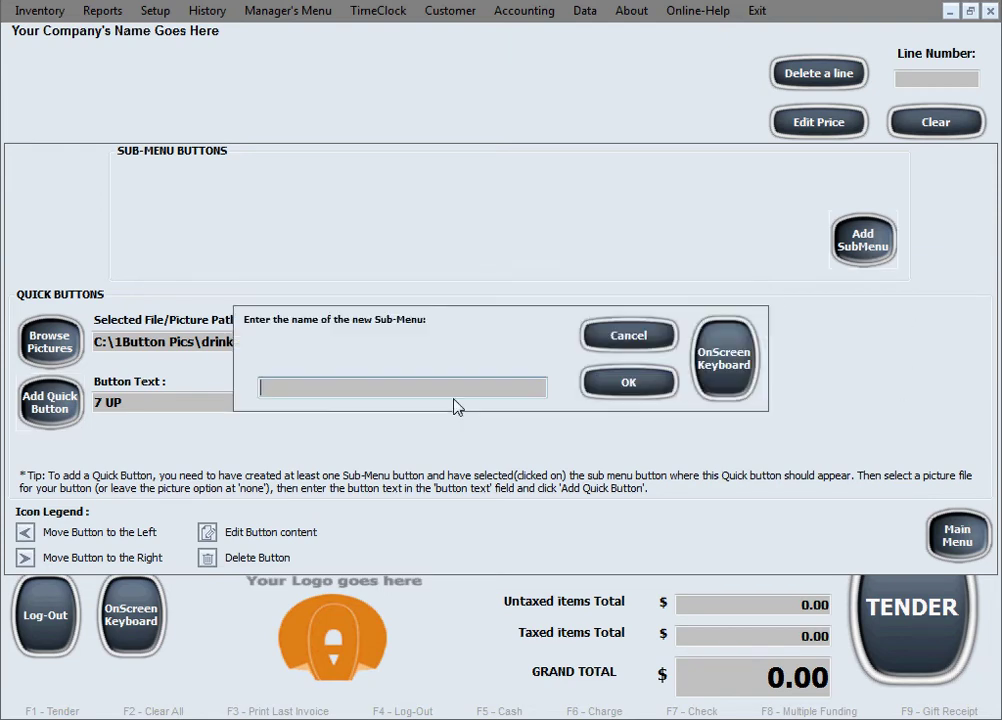
text(Soft Drinks)
key(Return)
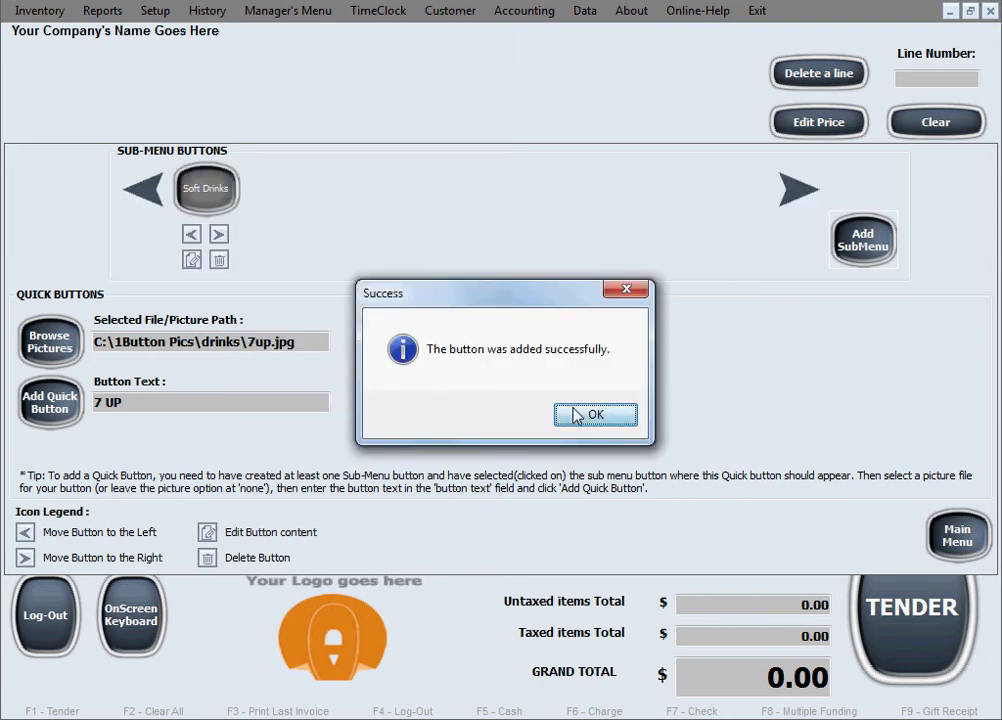
click(575, 414)
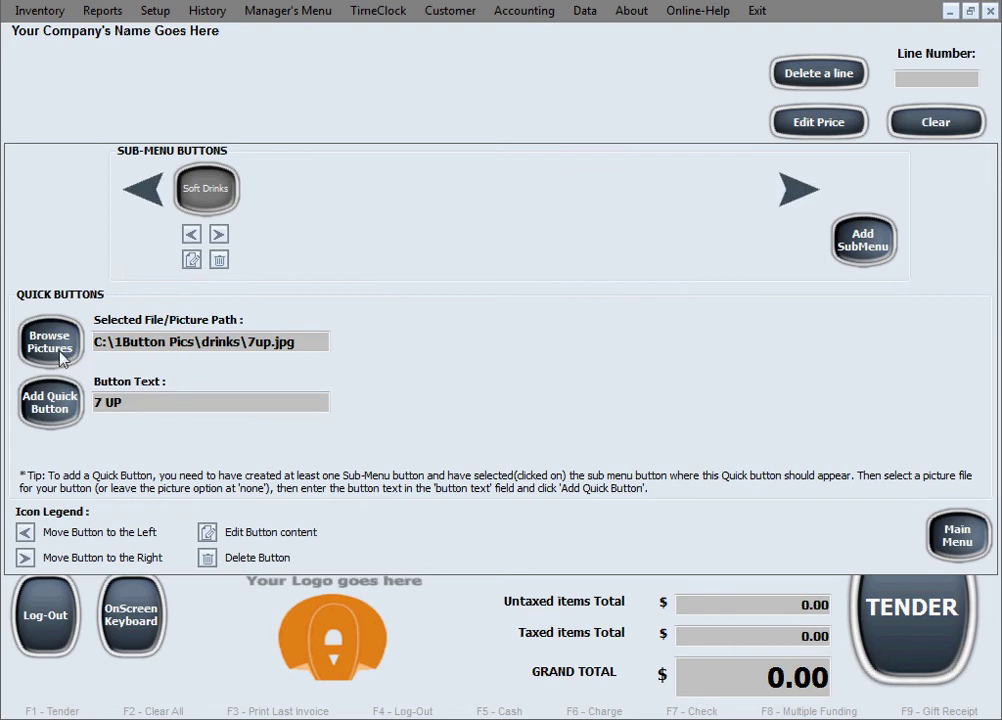
Step: Add the 7 UP quick button, then a 'Cappuccino' button using cappuccino.jpg
click(72, 413)
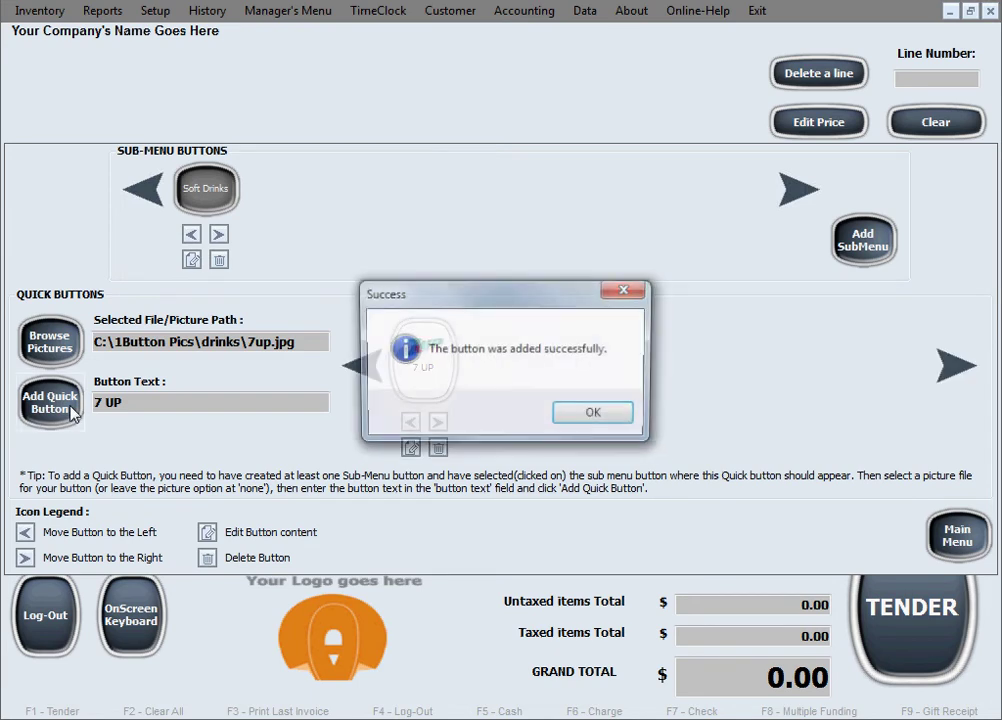
click(596, 414)
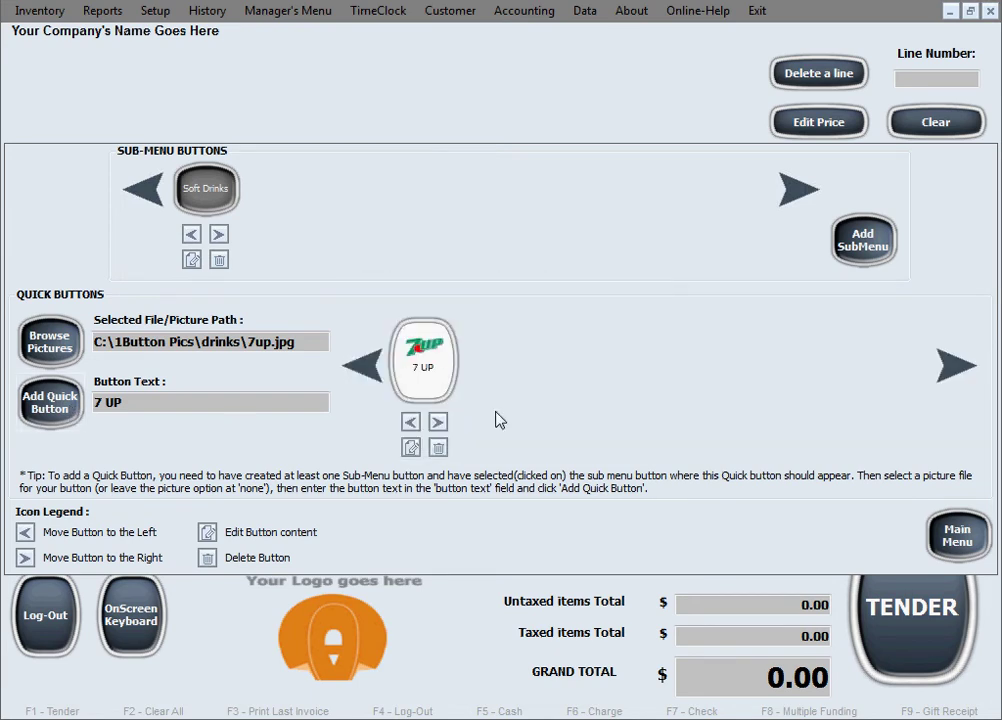
click(43, 342)
click(320, 285)
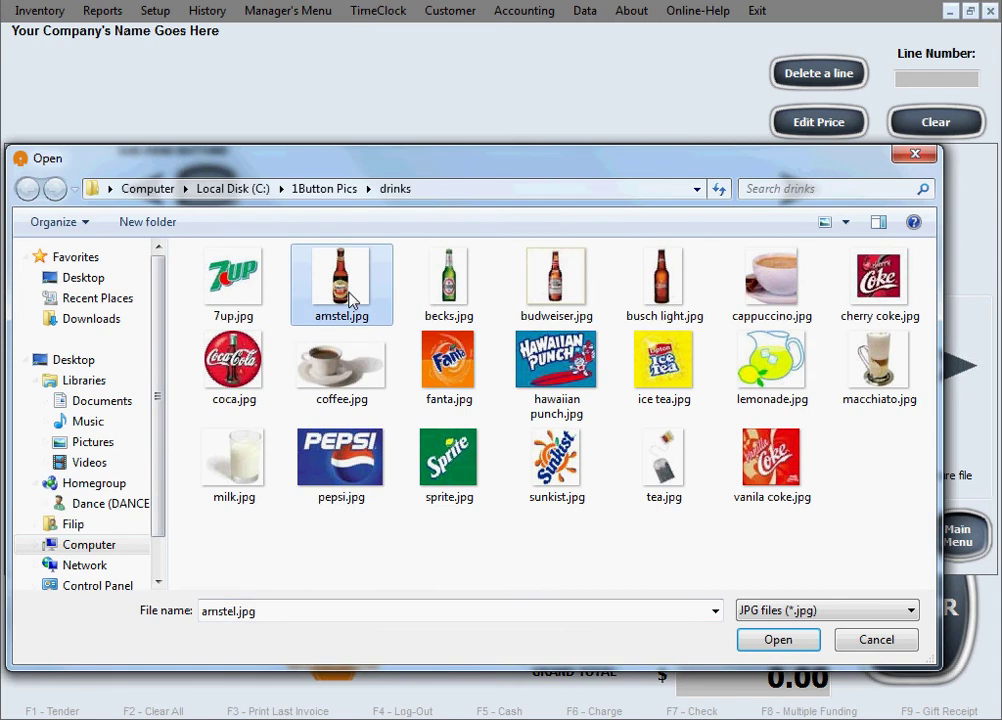
click(773, 312)
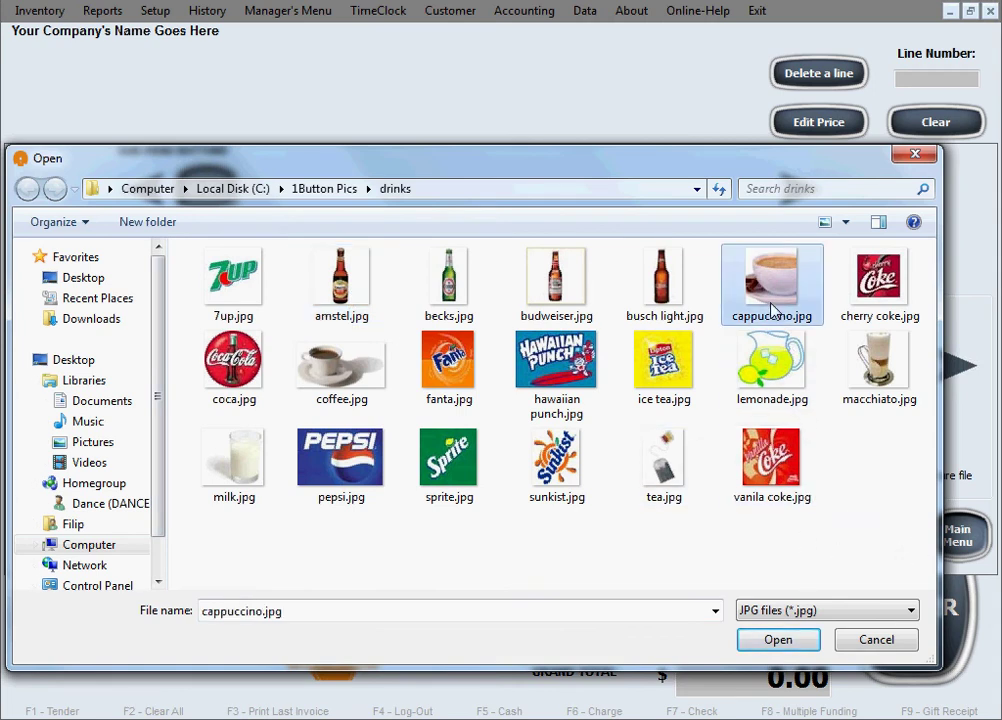
click(779, 642)
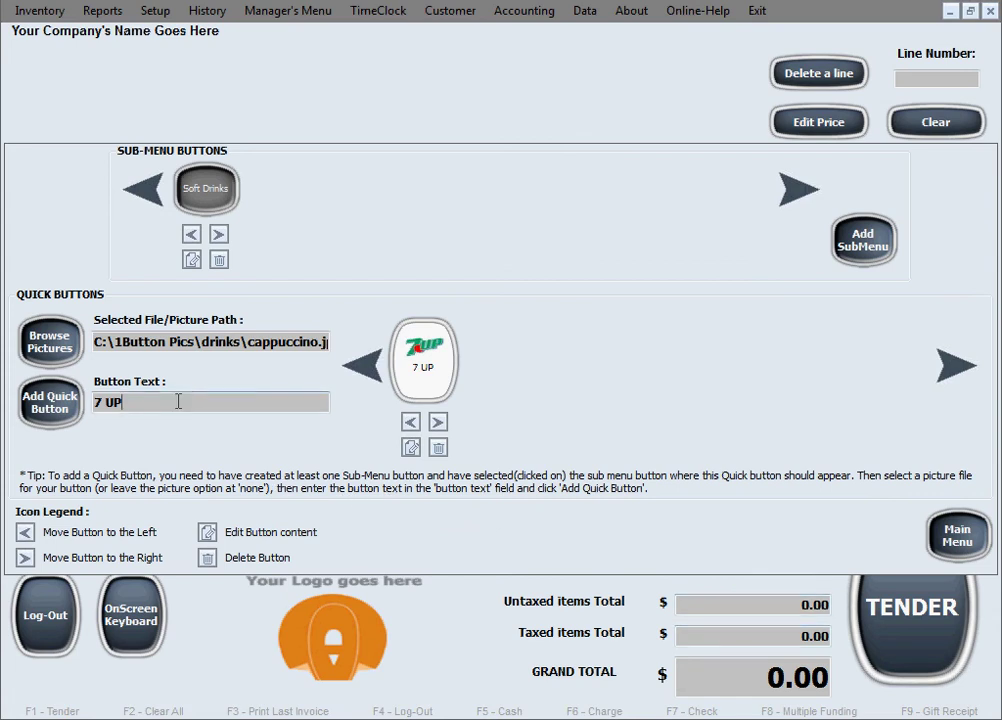
drag(177, 400, 35, 403)
text(Cappu)
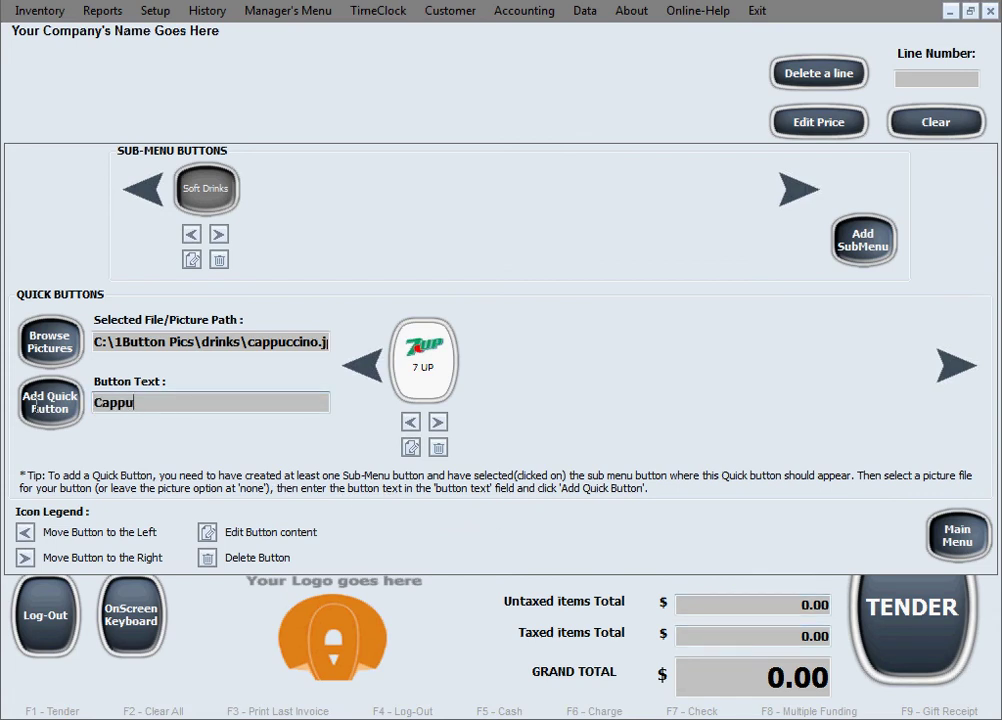
text(ccino)
click(35, 403)
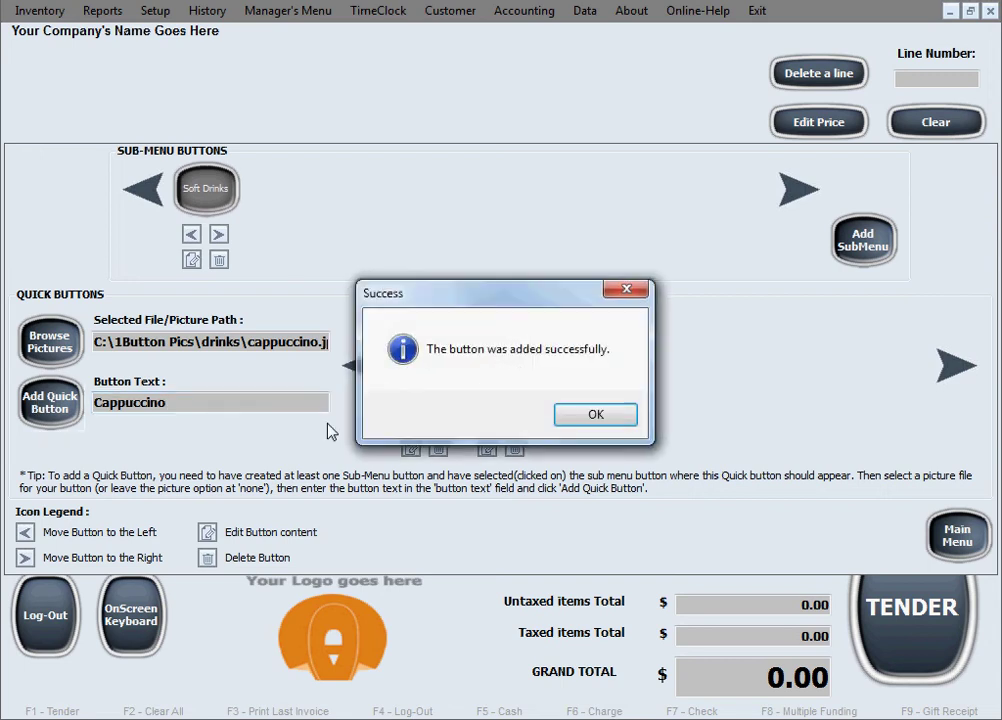
click(578, 413)
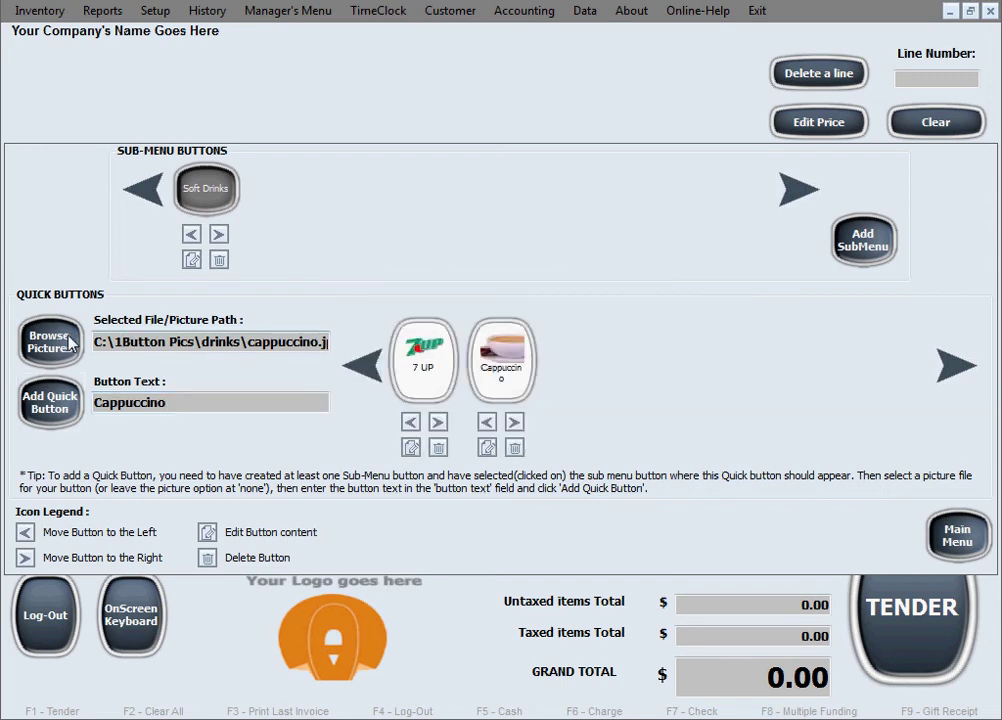
Step: Add a 'CC' quick button with the cherry coke picture
click(49, 340)
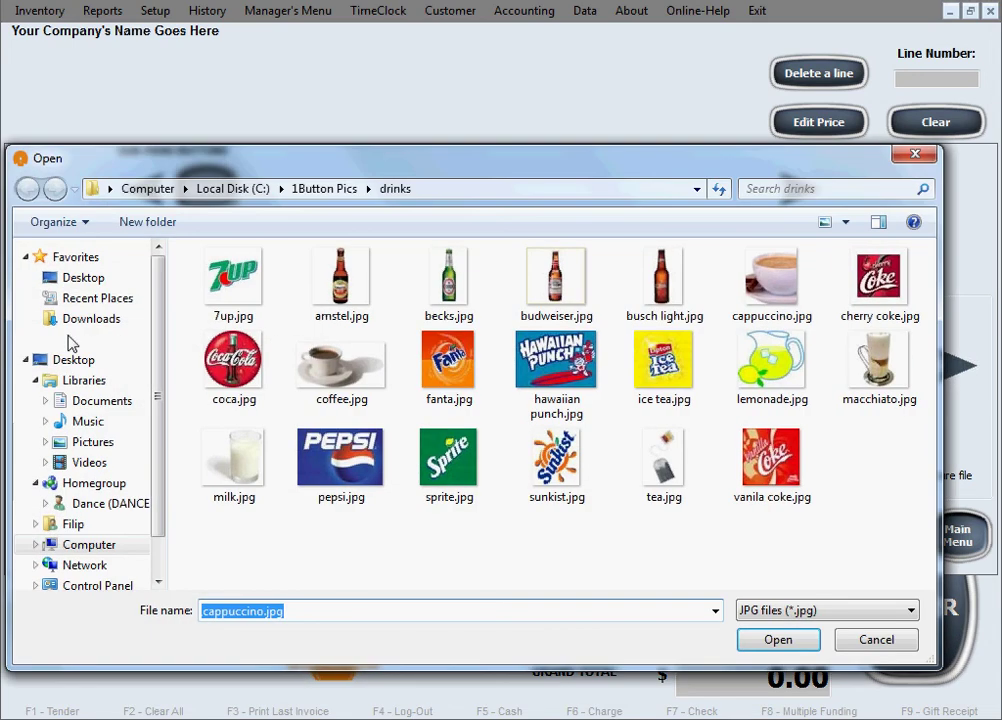
click(878, 280)
click(770, 642)
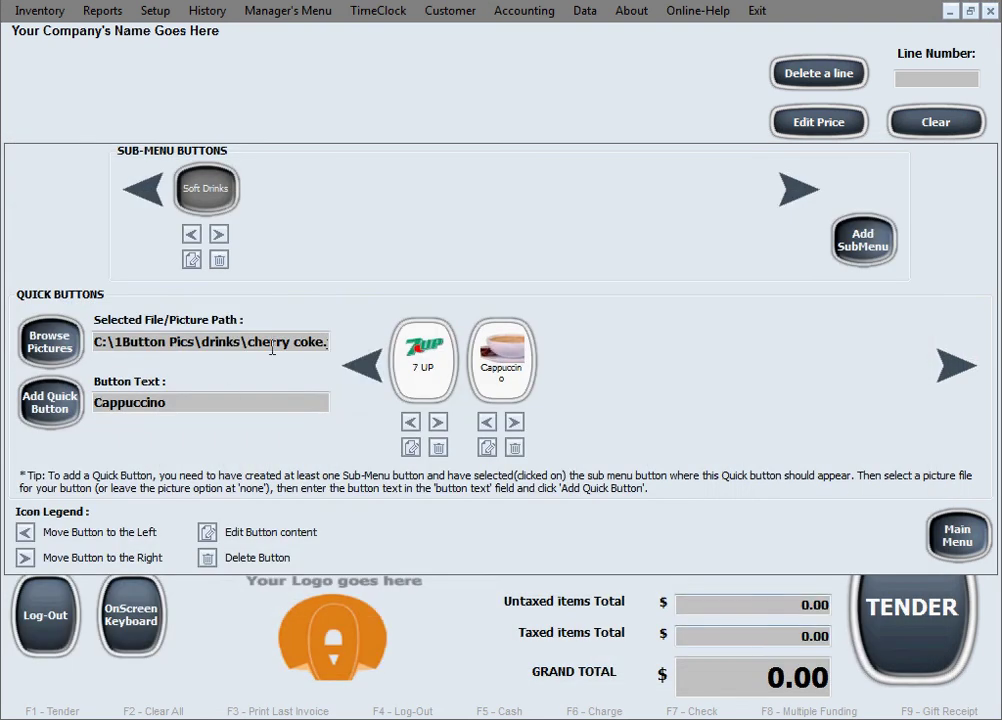
drag(206, 405, 55, 425)
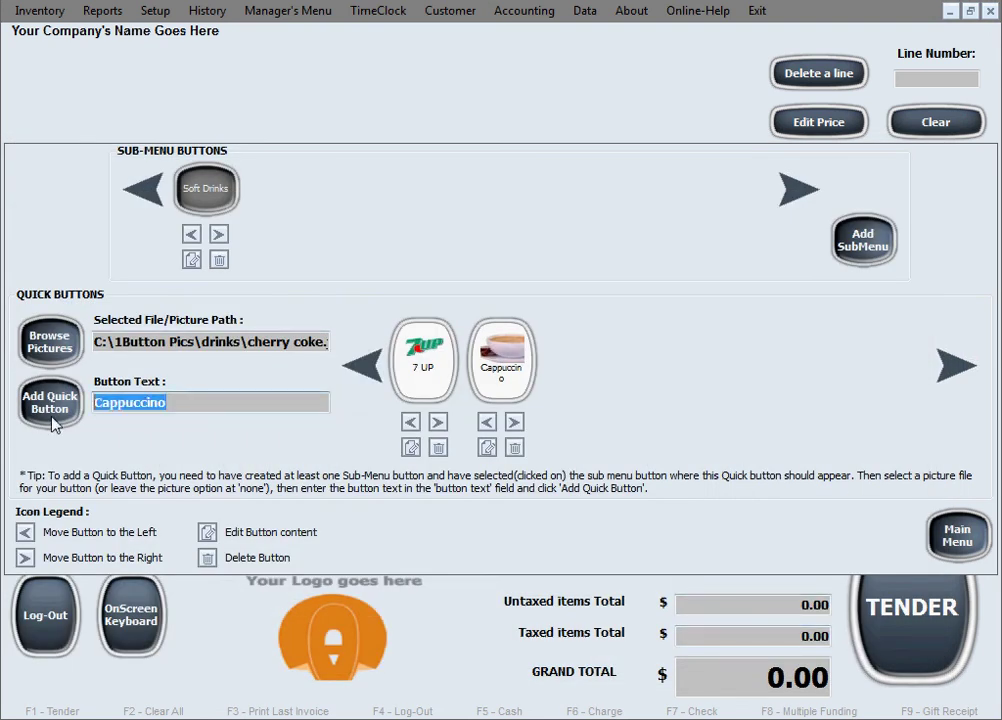
text(Ch)
key(BackSpace)
text(C)
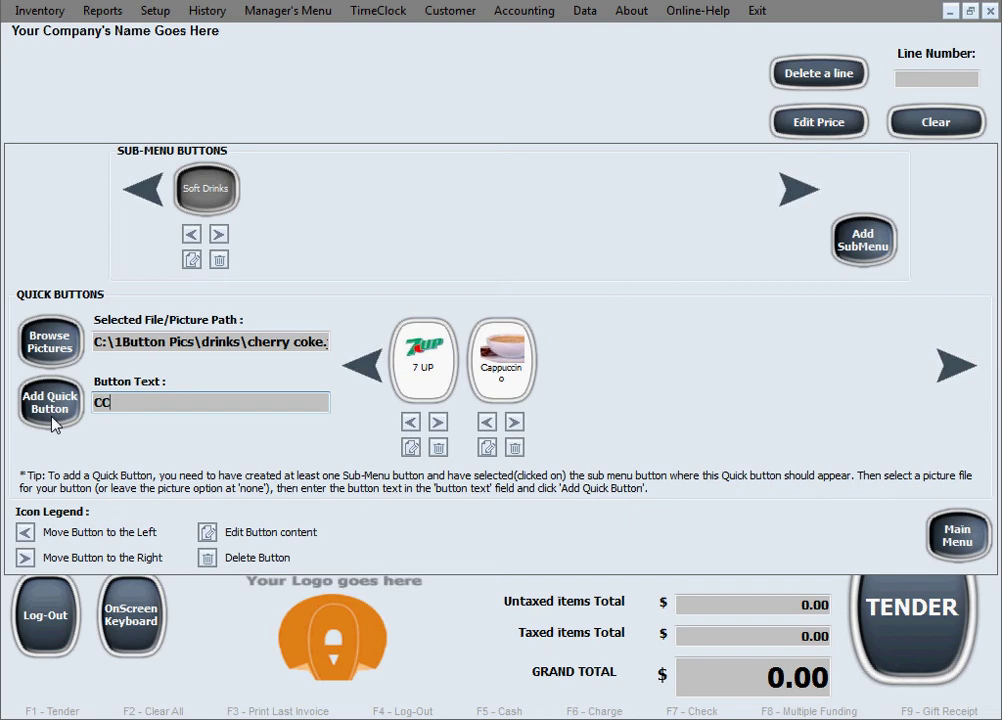
click(52, 420)
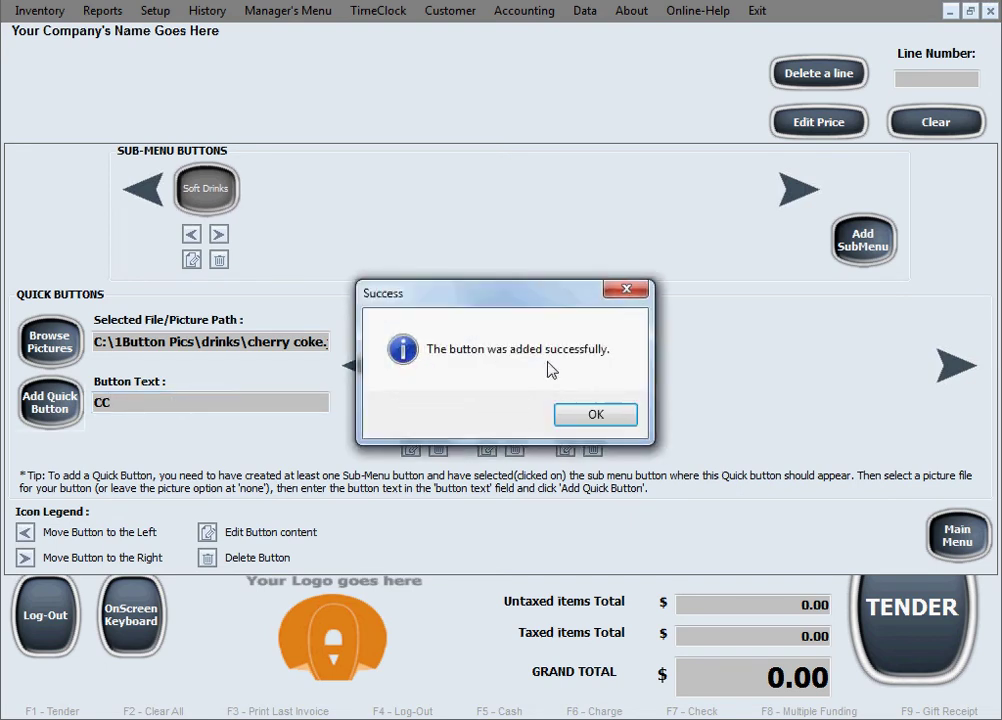
click(596, 414)
click(75, 347)
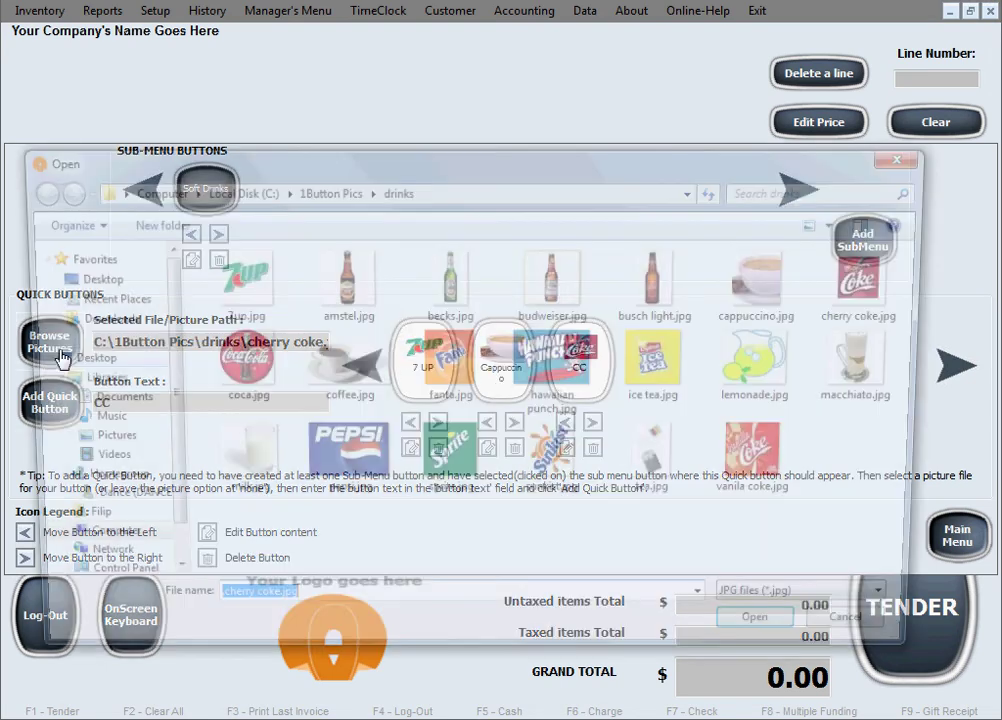
Step: Add a 'Coca' quick button with the coca picture
click(234, 362)
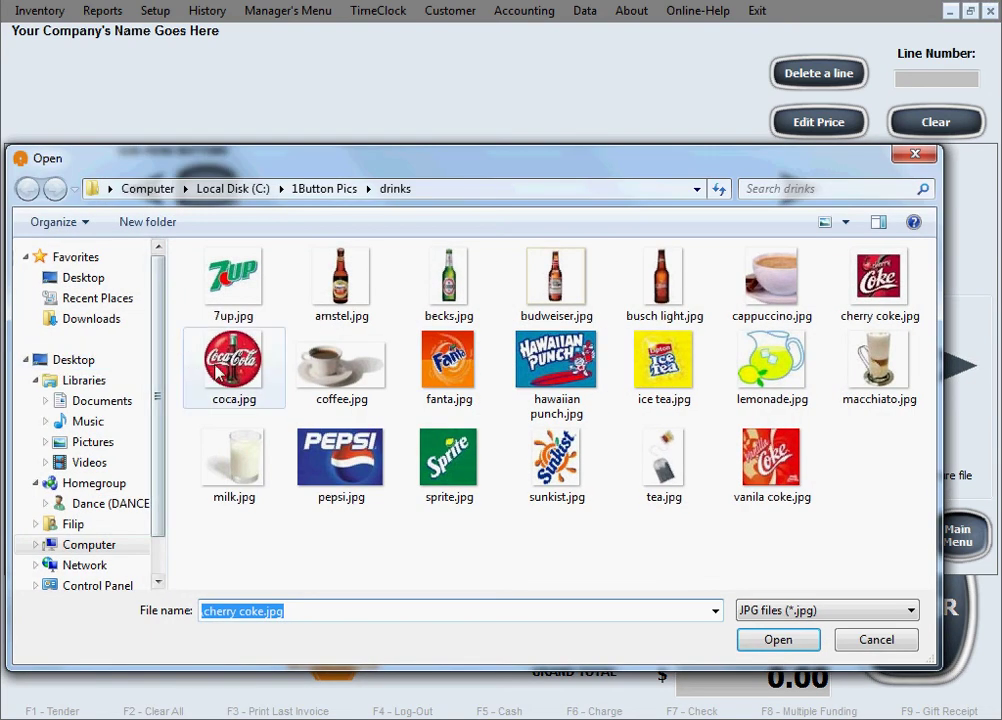
click(805, 640)
drag(143, 402, 82, 410)
text(Coca)
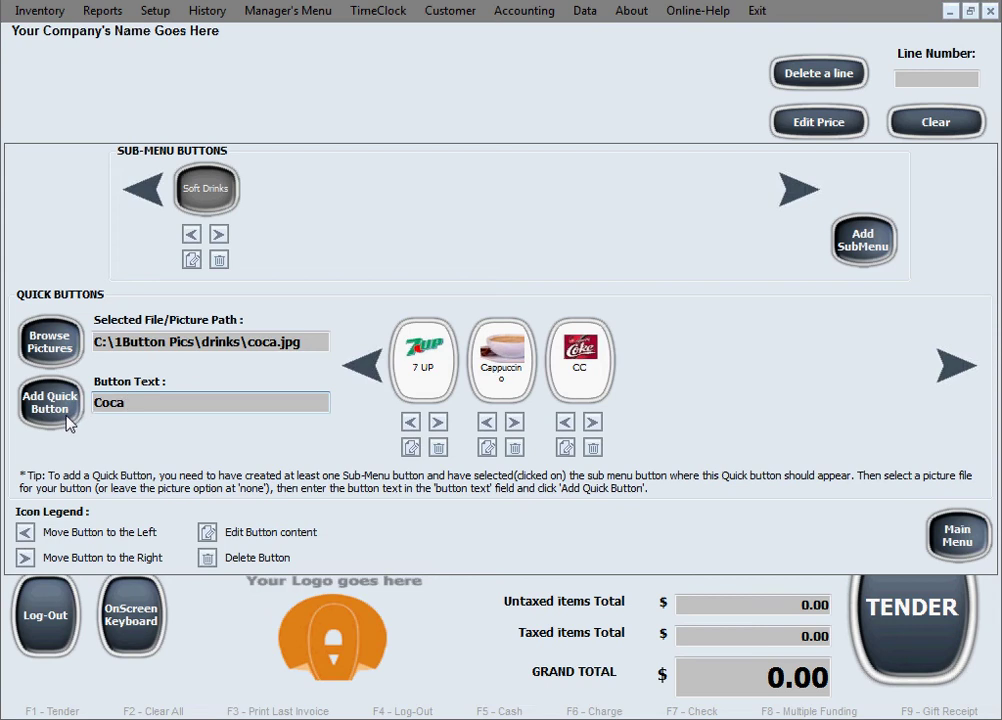
click(67, 410)
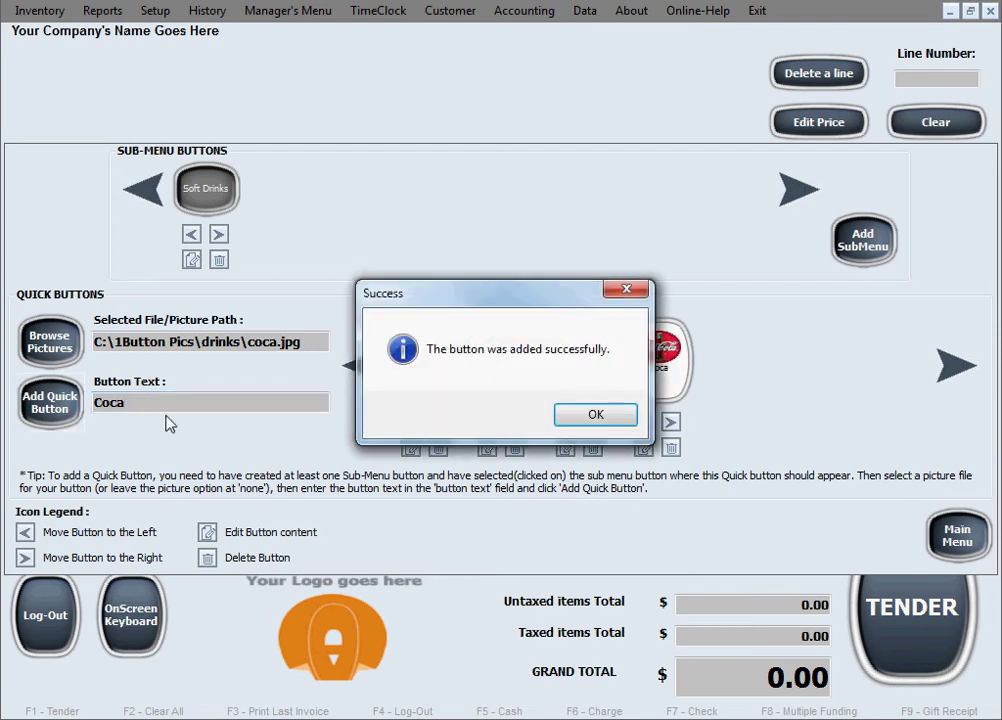
click(590, 422)
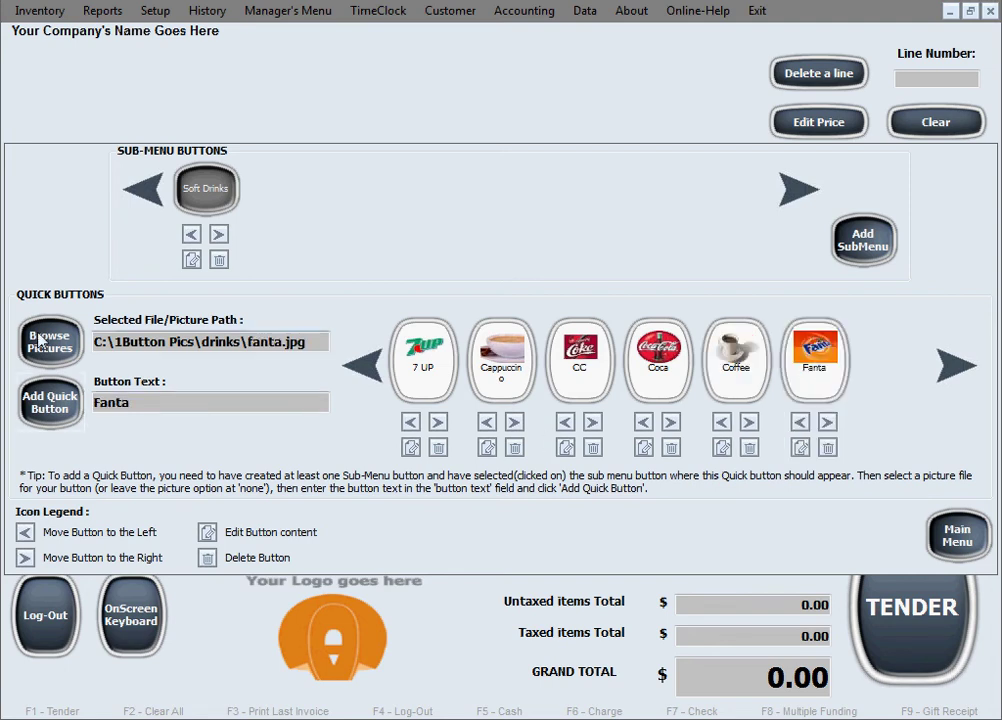
Step: Add an 'HP' quick button with the Hawaiian Punch picture
click(47, 343)
click(556, 365)
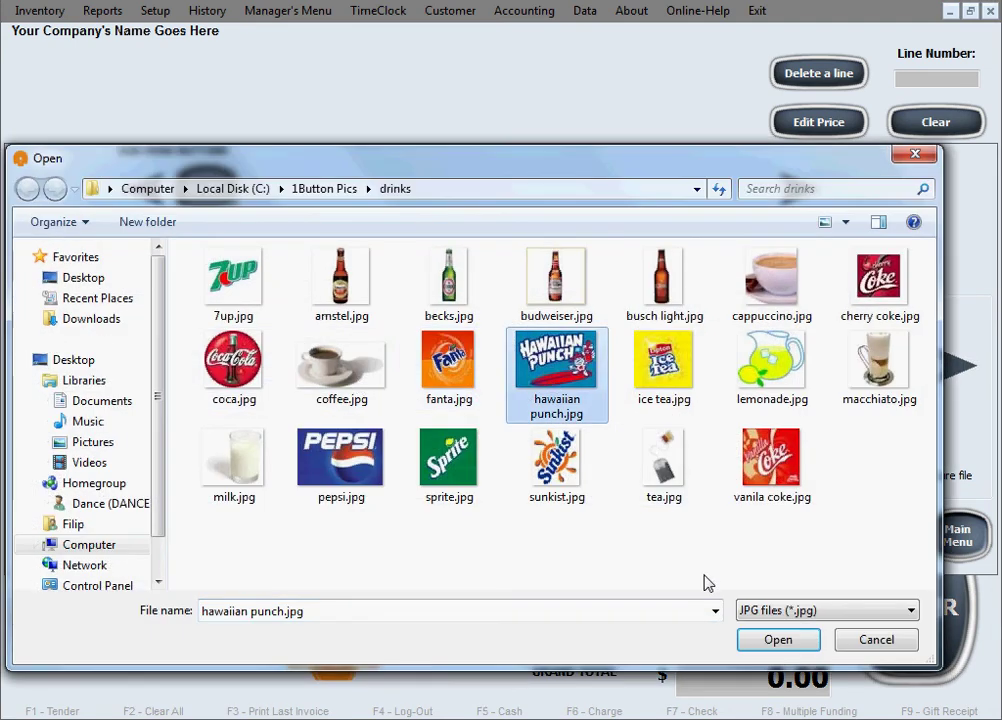
click(757, 641)
drag(226, 403, 90, 422)
text(HP)
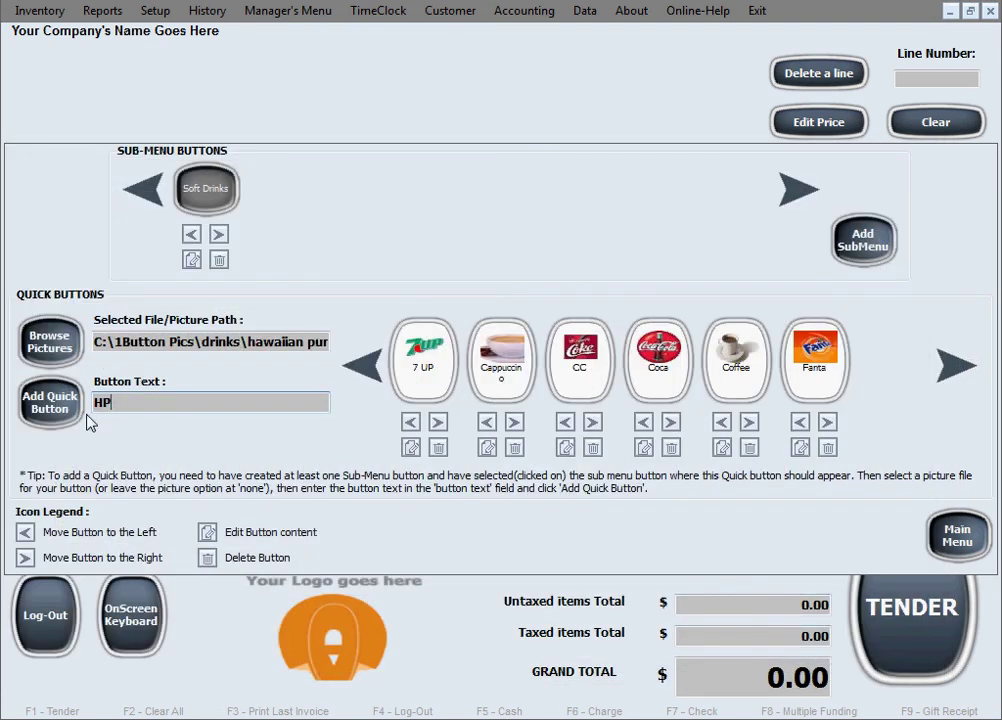
click(66, 411)
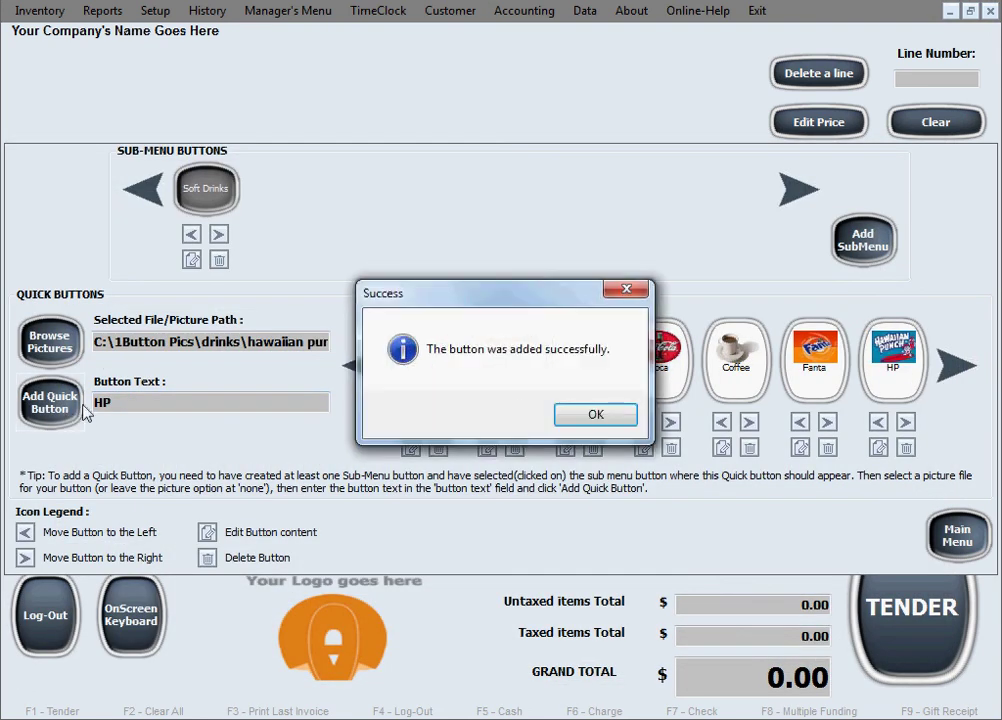
click(590, 416)
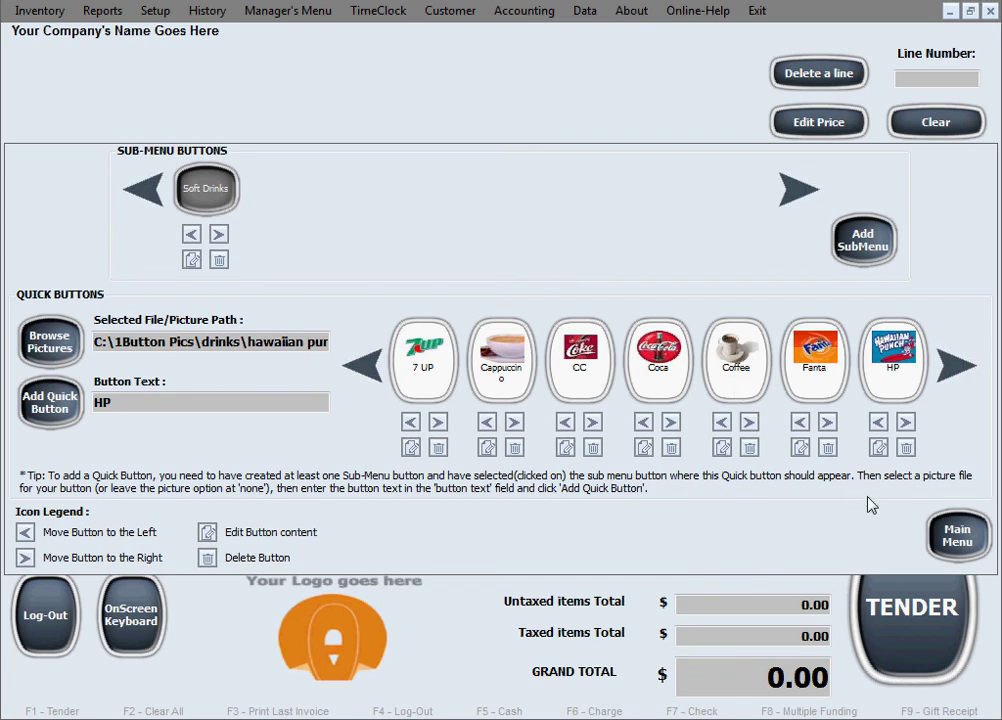
Step: Go back to the main sales screen to see the seven Soft Drinks buttons
click(953, 540)
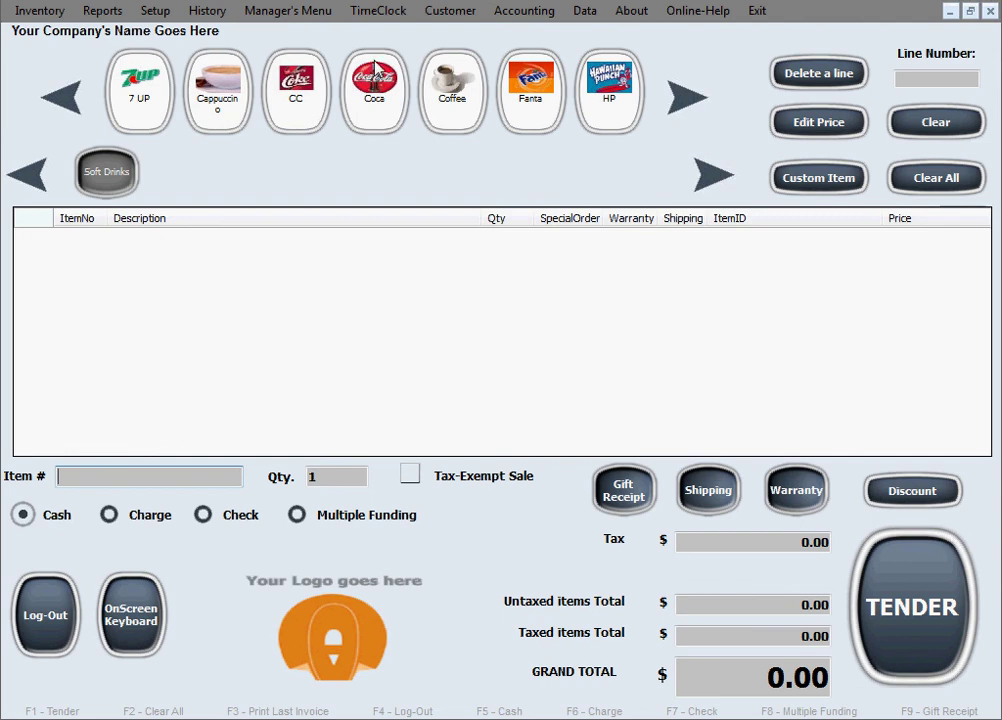